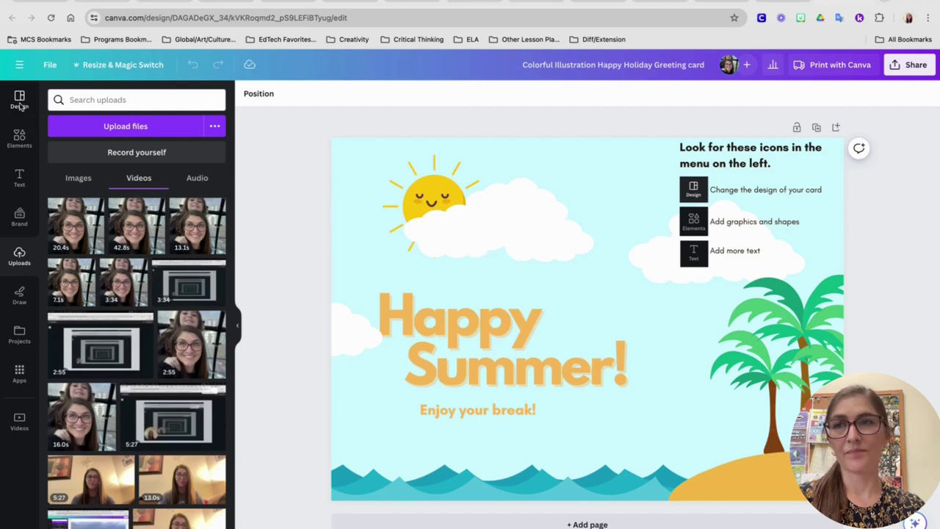
Bring up the Design templates list and scroll through the available templates
{"action": "left_click", "coordinate": [20, 104]}
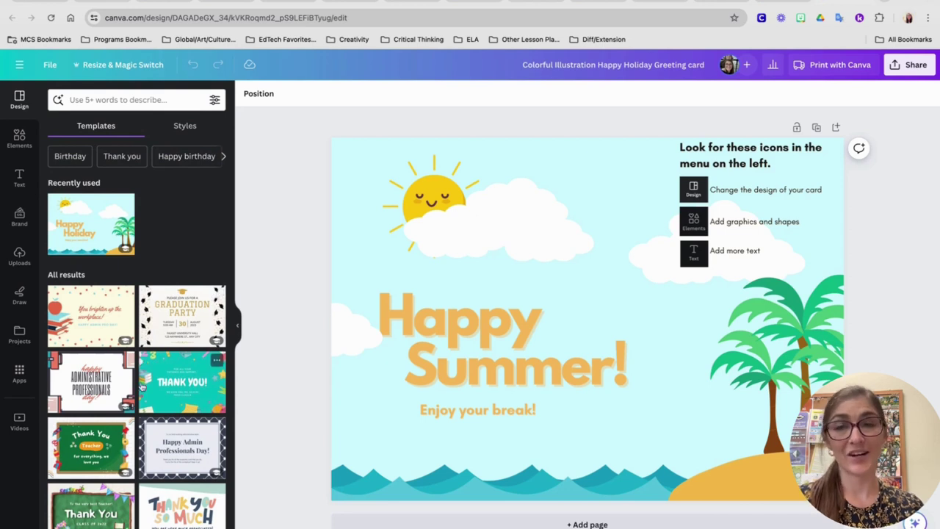
{"action": "scroll", "coordinate": [142, 382], "scroll_direction": "down", "scroll_amount": 1}
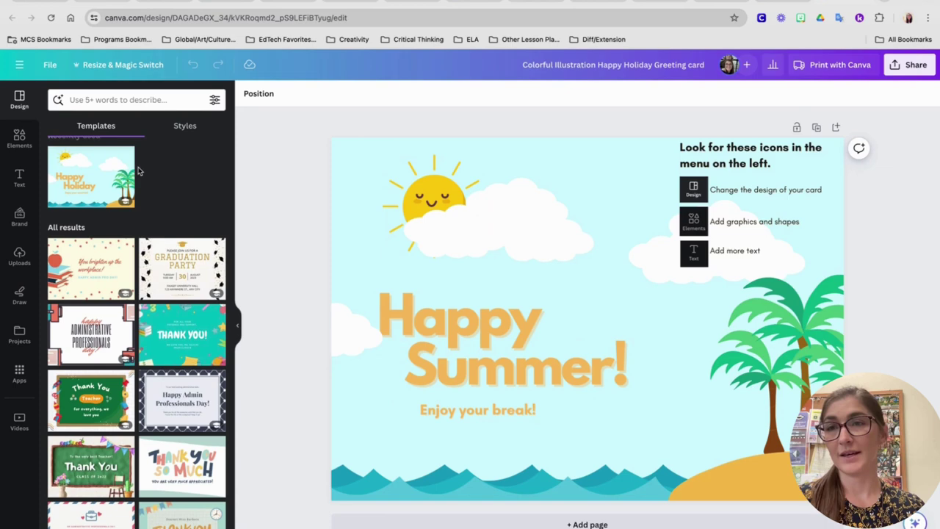
{"action": "scroll", "coordinate": [159, 301], "scroll_direction": "down", "scroll_amount": 4}
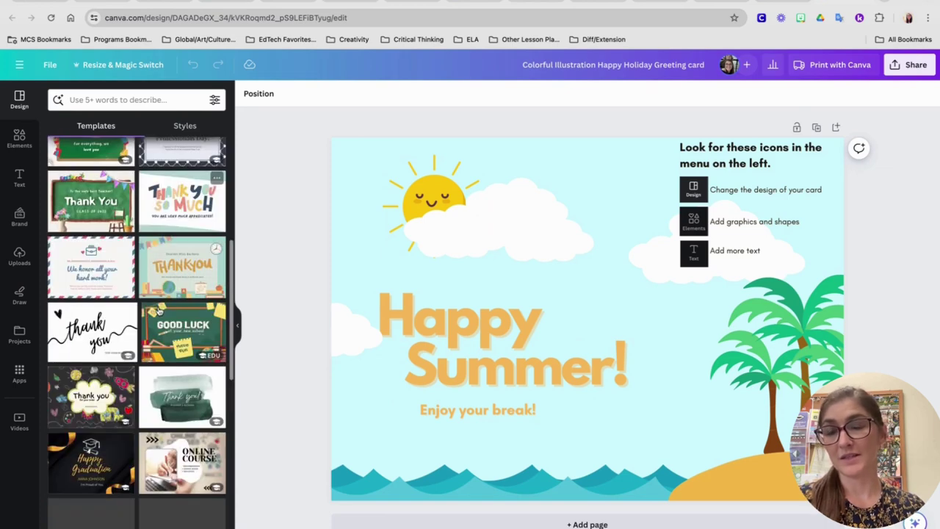
{"action": "scroll", "coordinate": [159, 311], "scroll_direction": "up", "scroll_amount": 4}
Search templates for 'dinosaurs' and scroll through the dinosaur-themed cards
{"action": "left_click", "coordinate": [156, 99]}
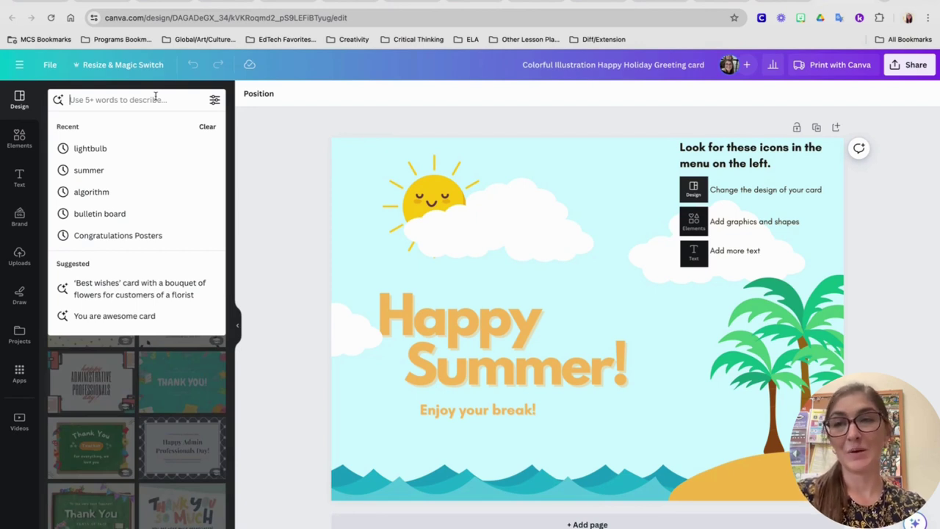
{"action": "type", "text": "dinosa"}
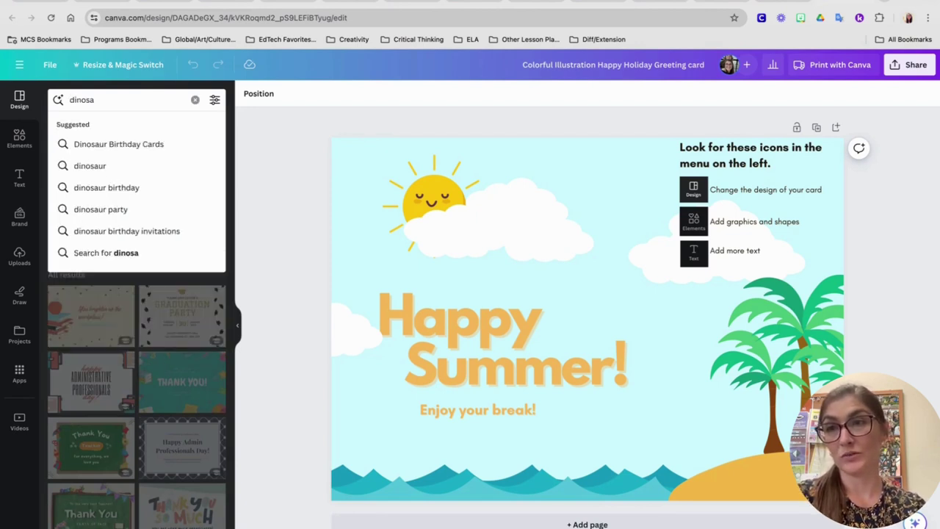
{"action": "type", "text": "ura"}
{"action": "key", "text": "BackSpace"}
{"action": "type", "text": "s"}
{"action": "key", "text": "Return"}
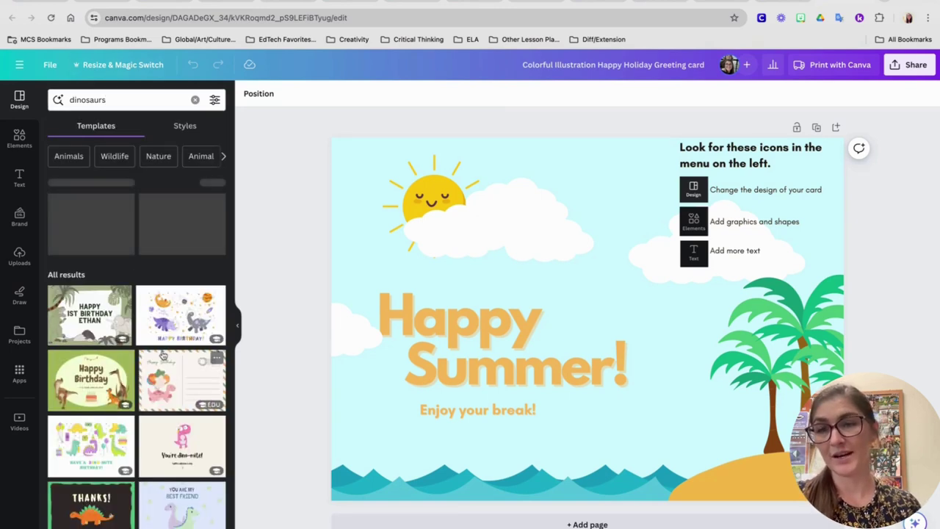
{"action": "scroll", "coordinate": [163, 355], "scroll_direction": "down", "scroll_amount": 1}
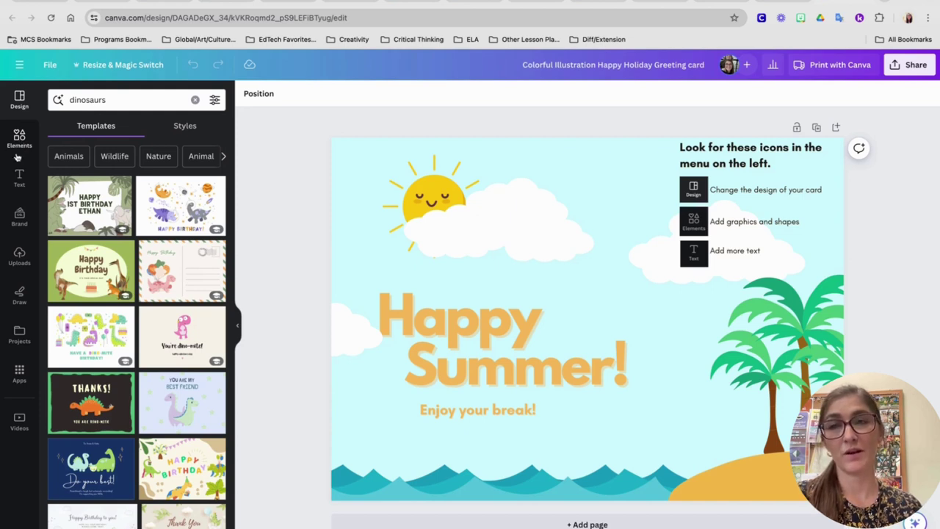
Search the Elements library for 'bird'
{"action": "left_click", "coordinate": [18, 141]}
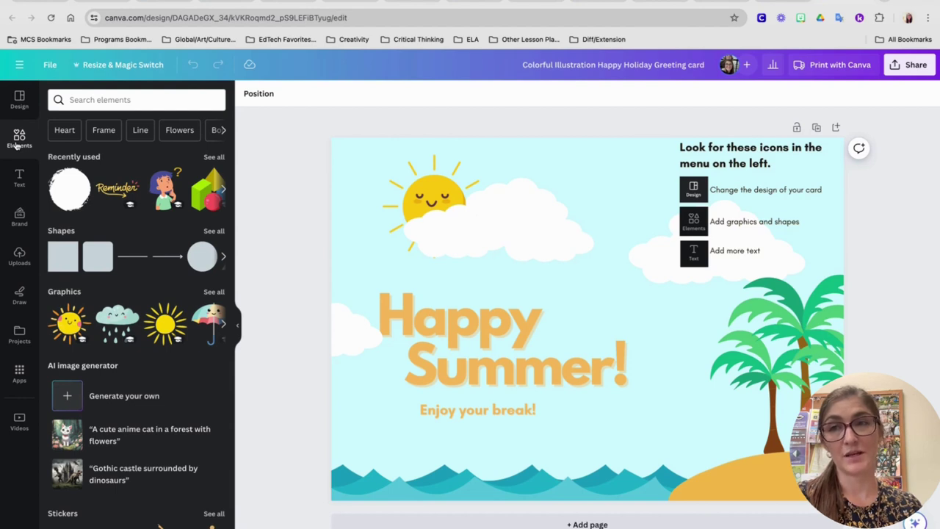
{"action": "left_click", "coordinate": [121, 100]}
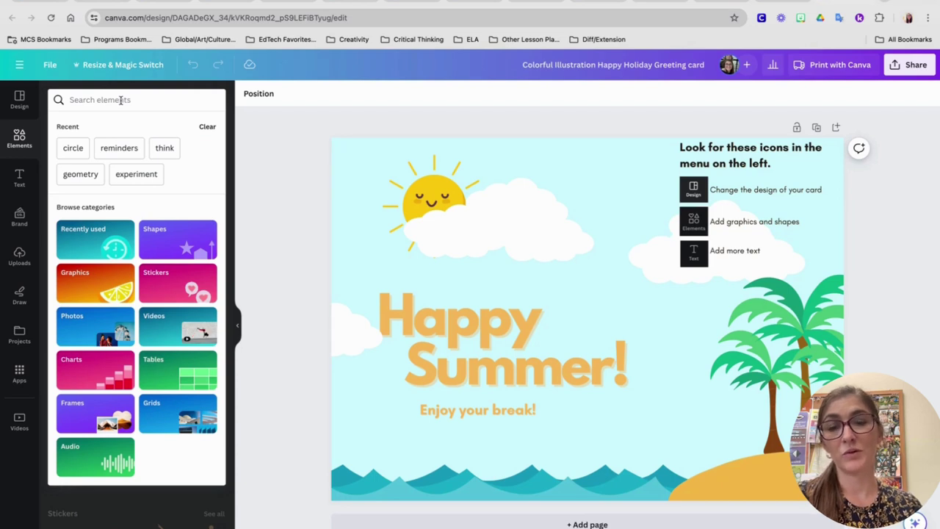
{"action": "type", "text": "bird"}
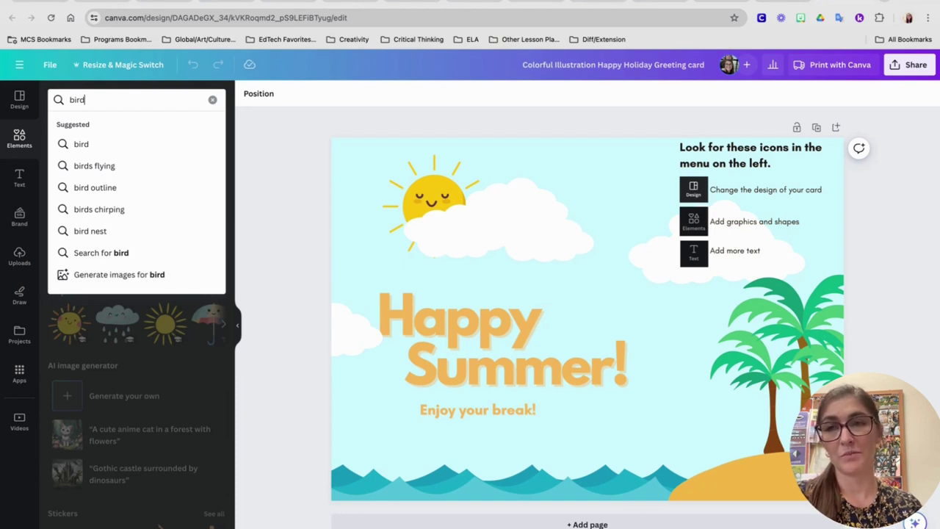
{"action": "key", "text": "Return"}
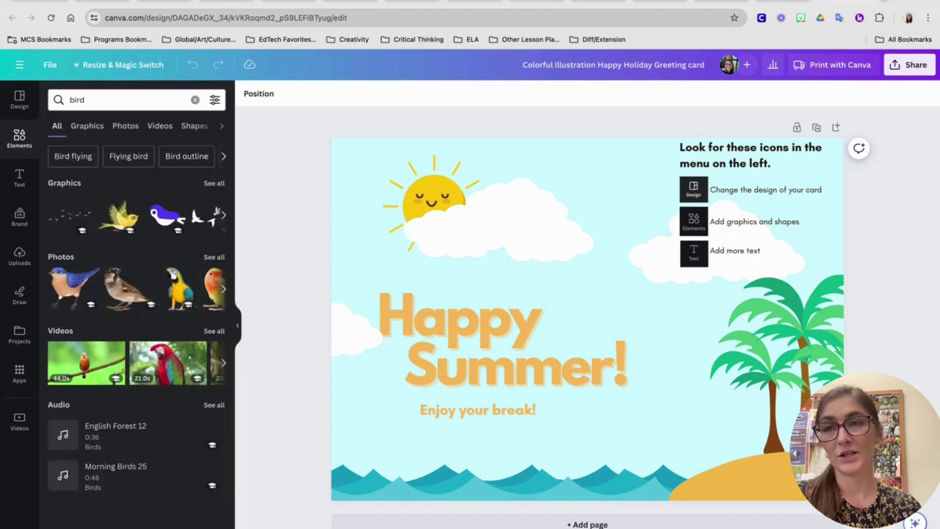
Browse the bird results under Graphics and Photos, ending on the Videos tab
{"action": "left_click", "coordinate": [87, 126]}
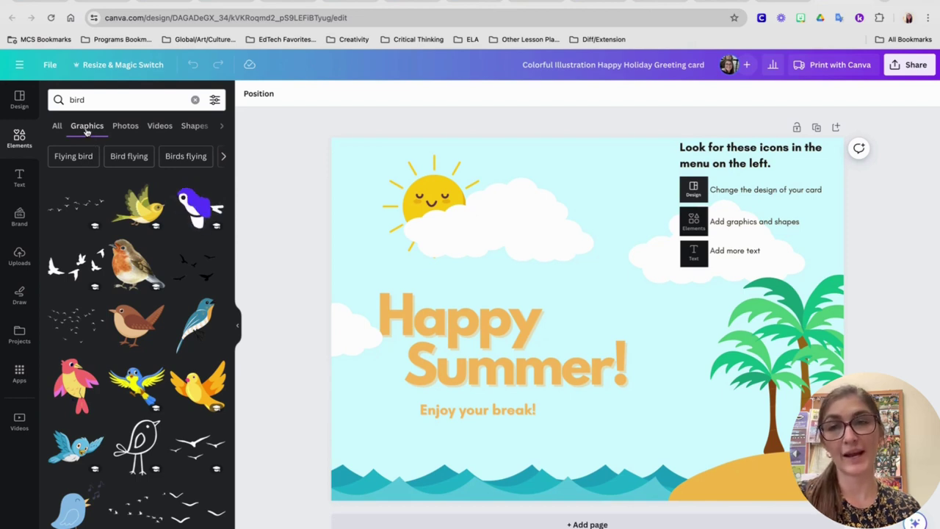
{"action": "scroll", "coordinate": [140, 406], "scroll_direction": "down", "scroll_amount": 1}
{"action": "scroll", "coordinate": [139, 406], "scroll_direction": "down", "scroll_amount": 1}
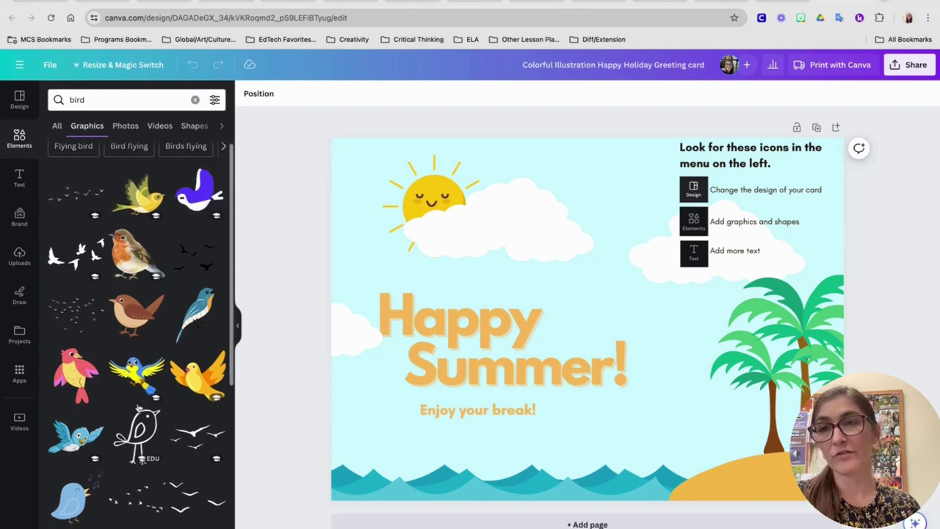
{"action": "scroll", "coordinate": [139, 408], "scroll_direction": "up", "scroll_amount": 1}
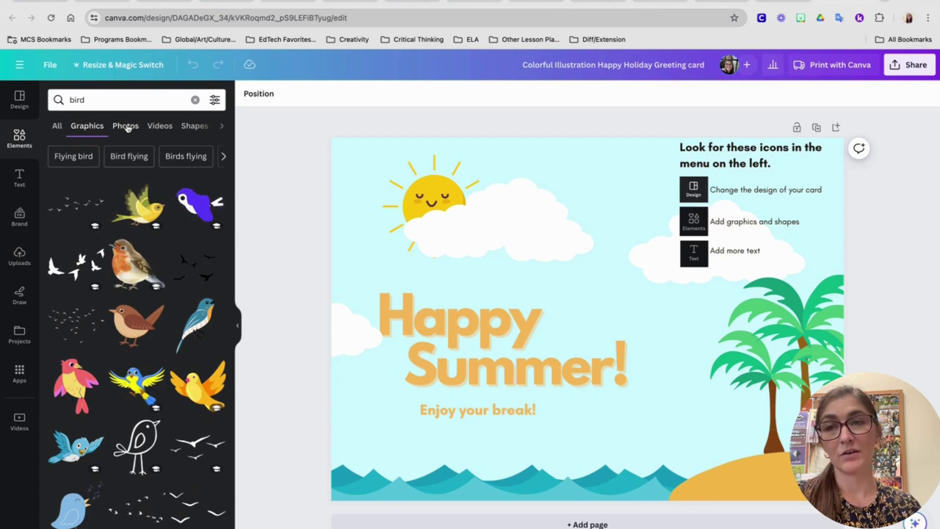
{"action": "left_click", "coordinate": [126, 126]}
{"action": "scroll", "coordinate": [149, 447], "scroll_direction": "down", "scroll_amount": 1}
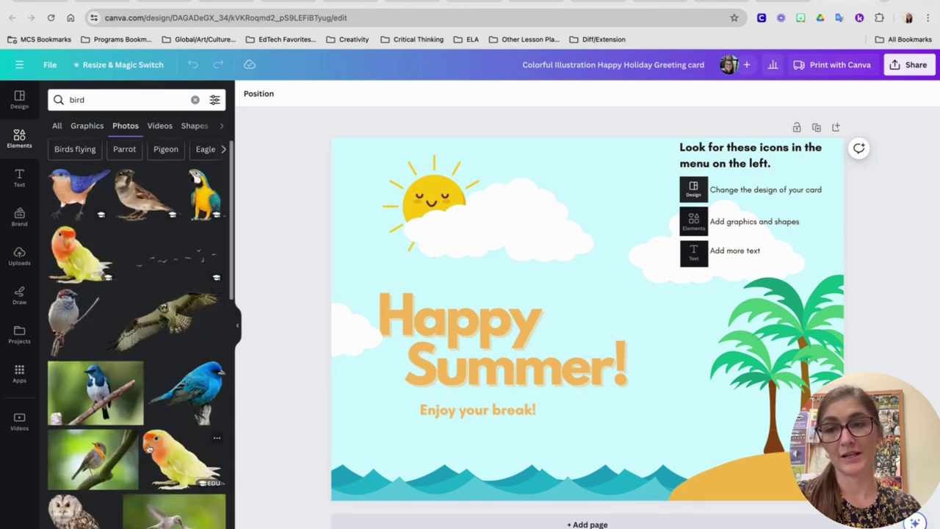
{"action": "scroll", "coordinate": [149, 448], "scroll_direction": "down", "scroll_amount": 3}
{"action": "scroll", "coordinate": [149, 448], "scroll_direction": "up", "scroll_amount": 1}
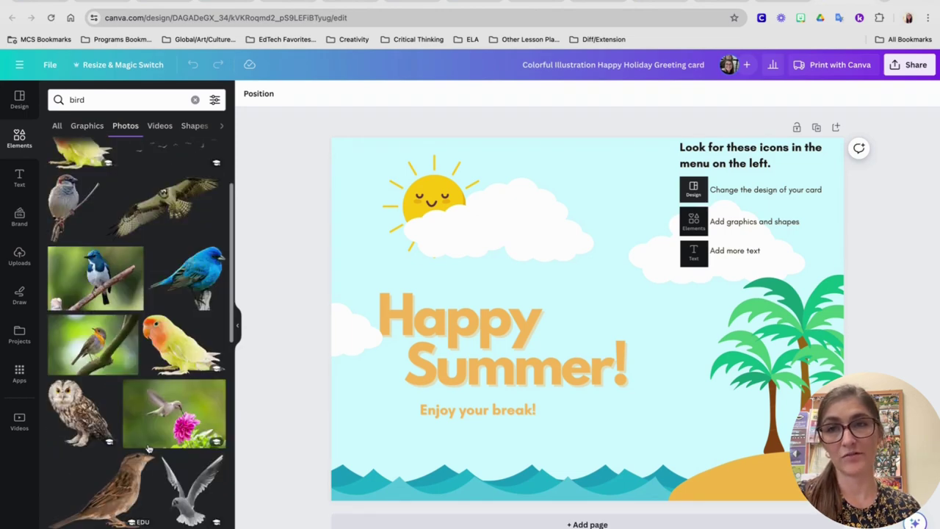
{"action": "scroll", "coordinate": [149, 448], "scroll_direction": "up", "scroll_amount": 1}
{"action": "left_click", "coordinate": [159, 126]}
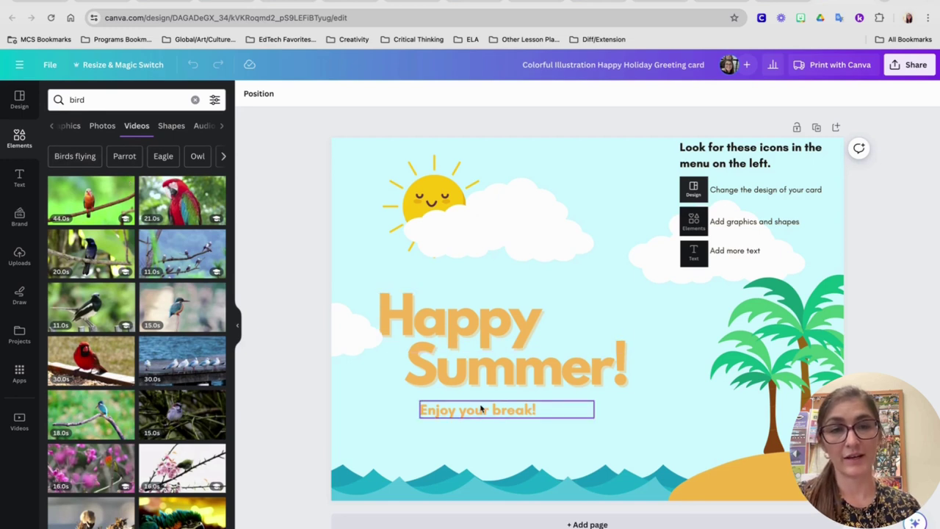
{"action": "left_click", "coordinate": [478, 329]}
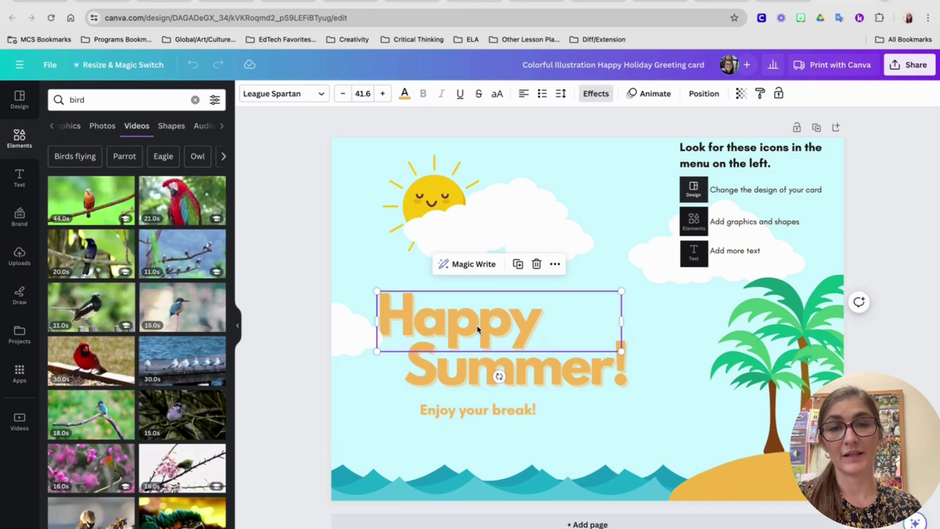
{"action": "left_click", "coordinate": [518, 266]}
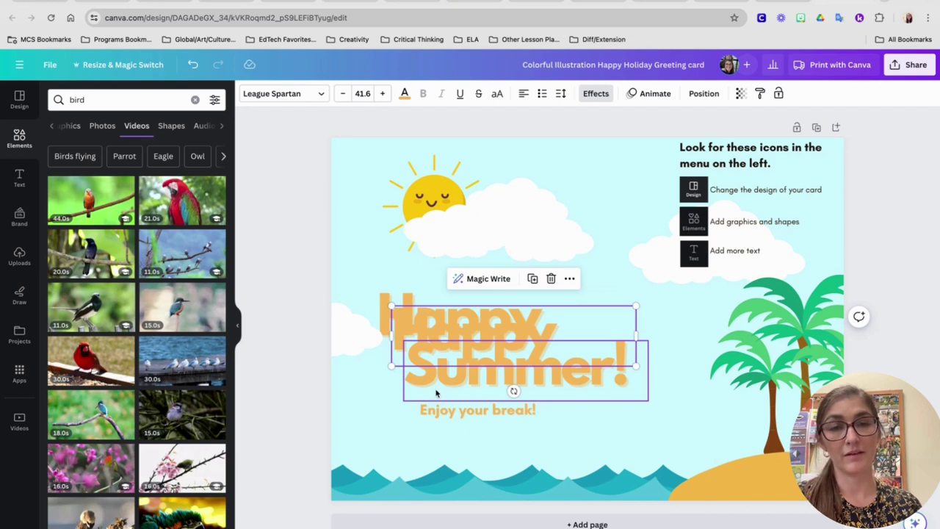
{"action": "double_click", "coordinate": [493, 336]}
{"action": "left_click", "coordinate": [591, 252]}
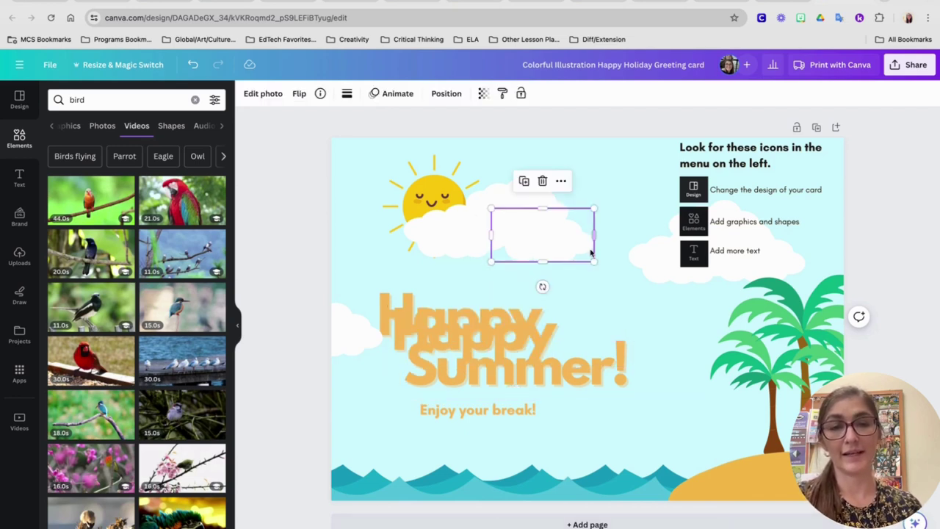
{"action": "left_click", "coordinate": [518, 343]}
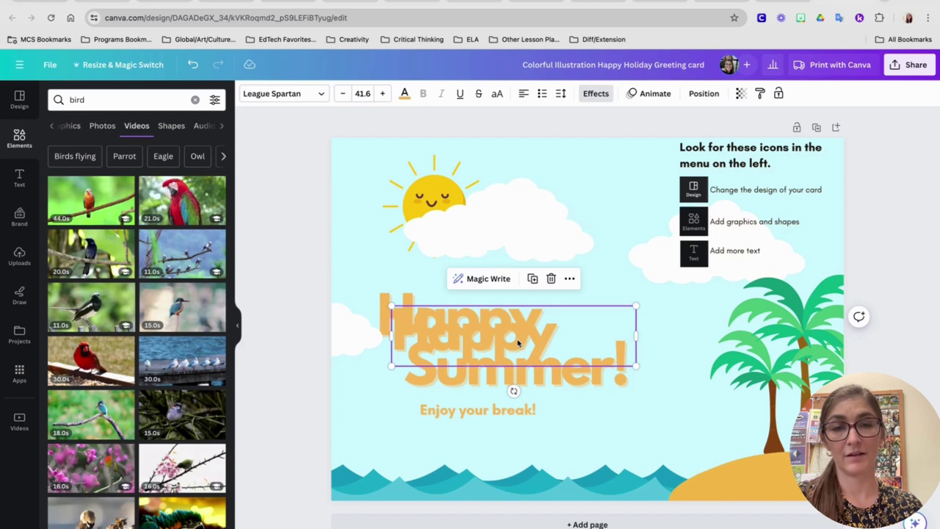
{"action": "left_click", "coordinate": [550, 278]}
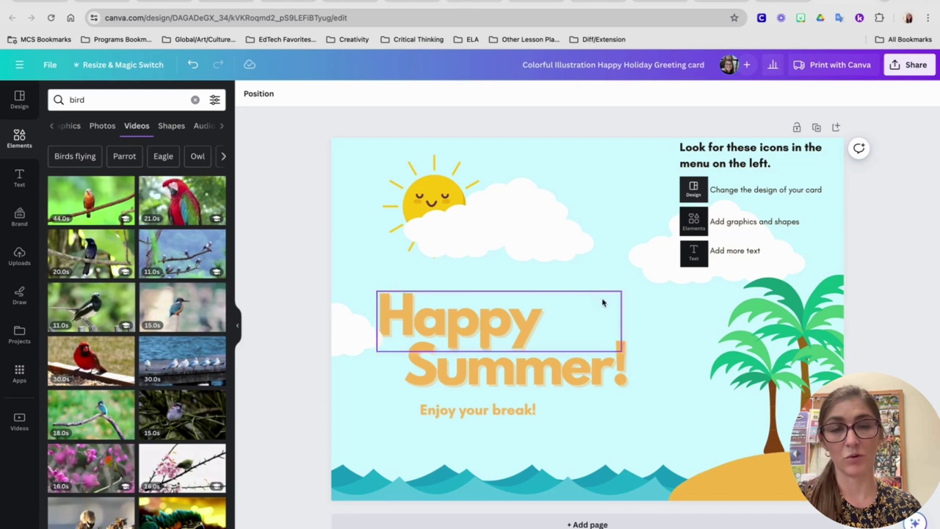
Show the Text panel's heading, subheading and body styles with the Happy text box selected
{"action": "left_click", "coordinate": [18, 179]}
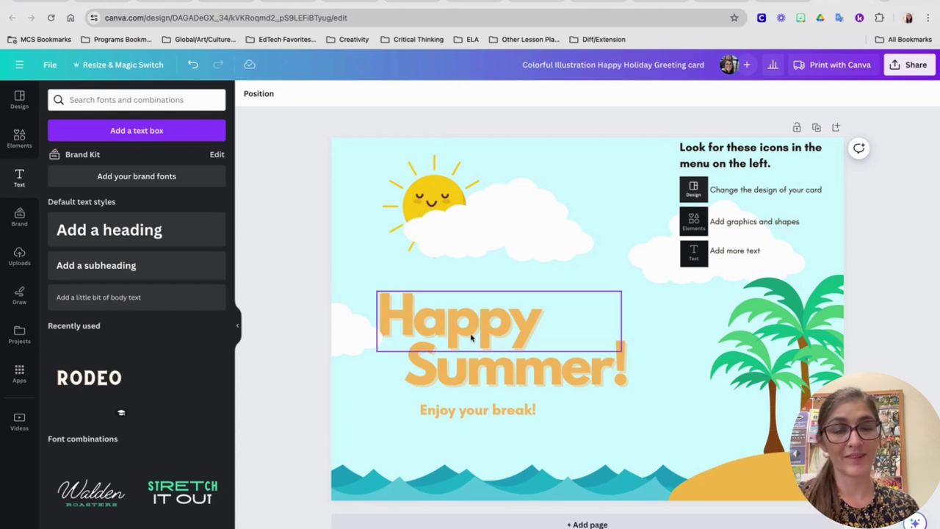
{"action": "left_click", "coordinate": [494, 335]}
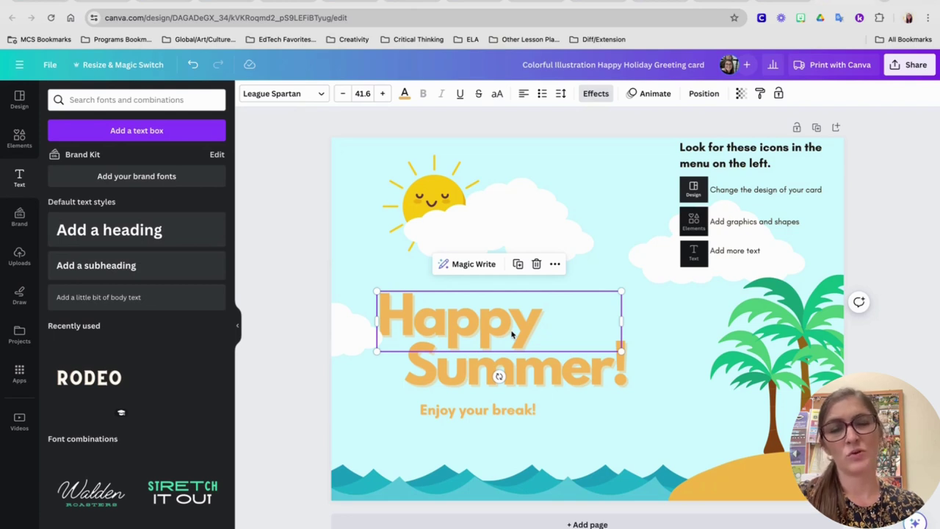
{"action": "left_click", "coordinate": [610, 246]}
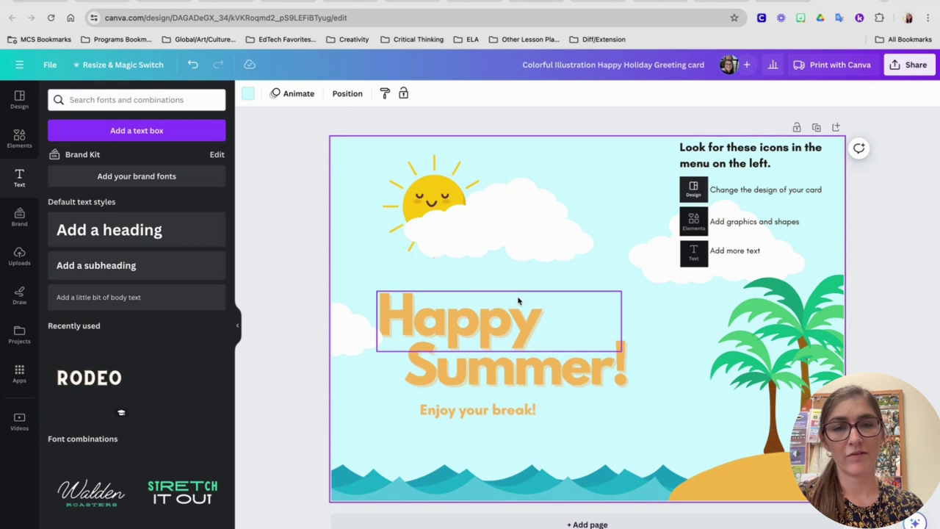
{"action": "left_click", "coordinate": [512, 318]}
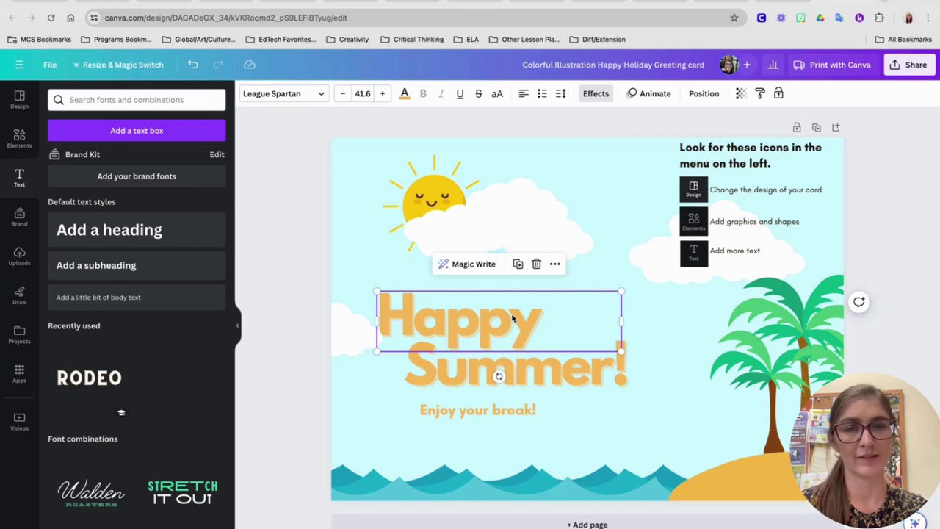
{"action": "key", "text": "Delete"}
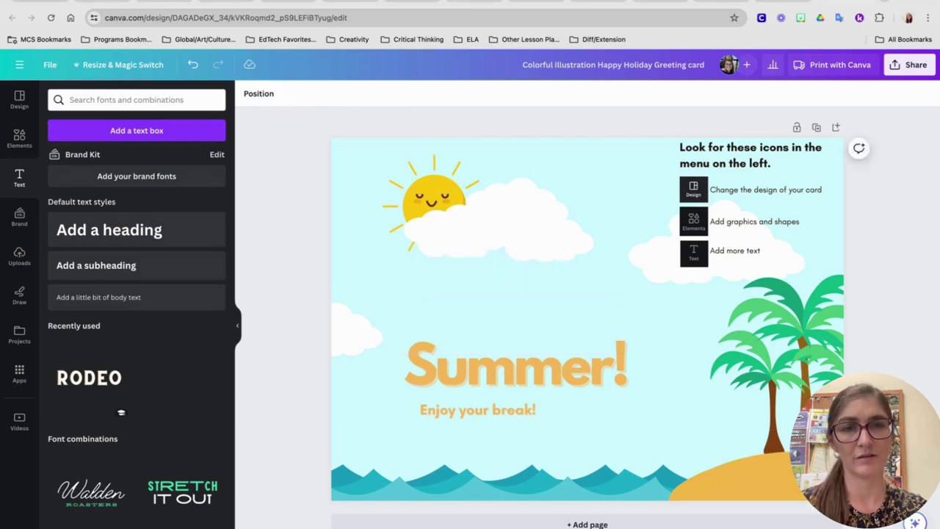
{"action": "left_click", "coordinate": [193, 67]}
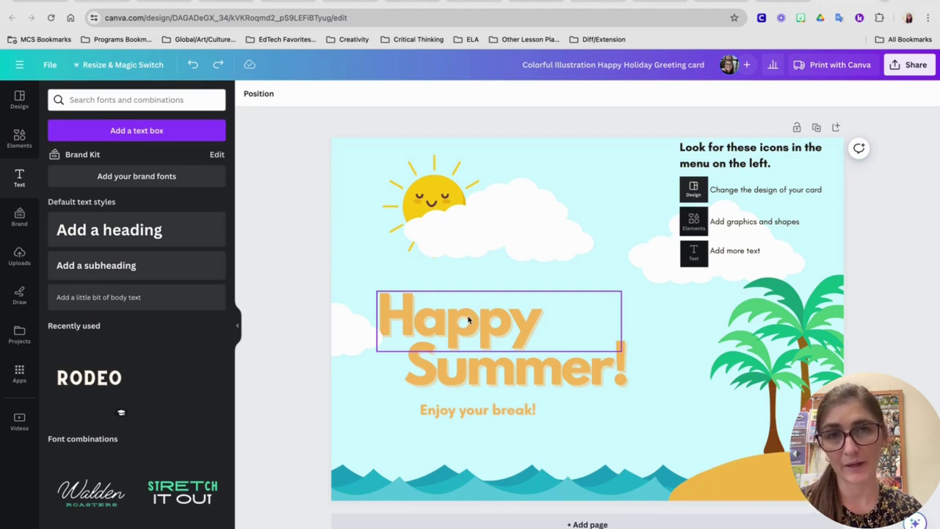
{"action": "left_click", "coordinate": [512, 327]}
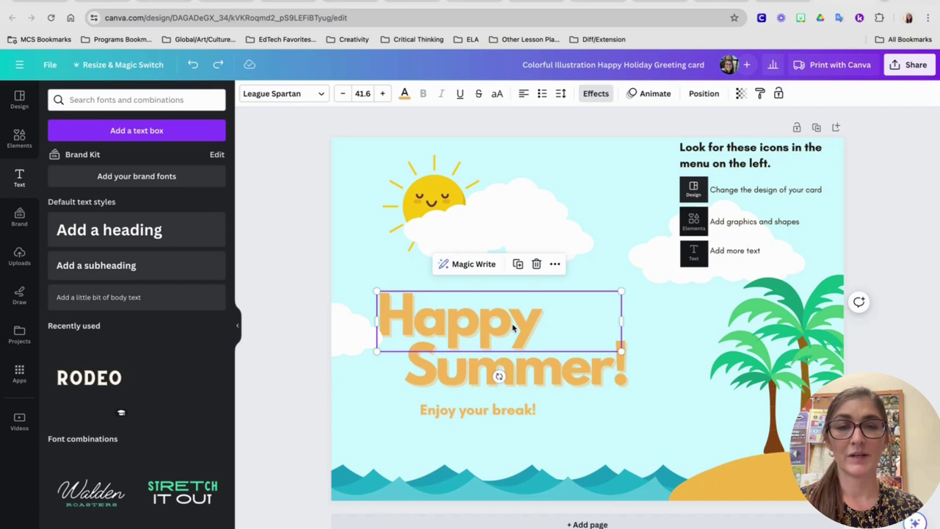
{"action": "double_click", "coordinate": [513, 324]}
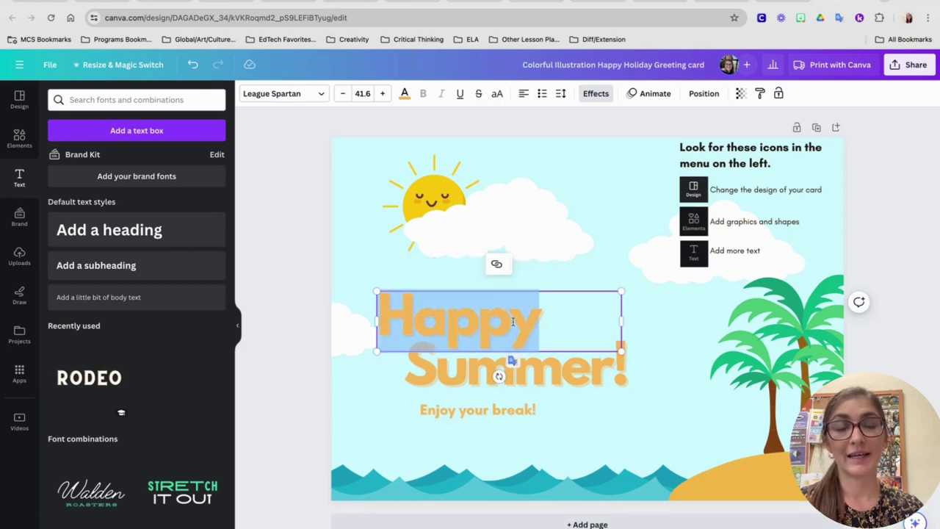
{"action": "left_click", "coordinate": [512, 321]}
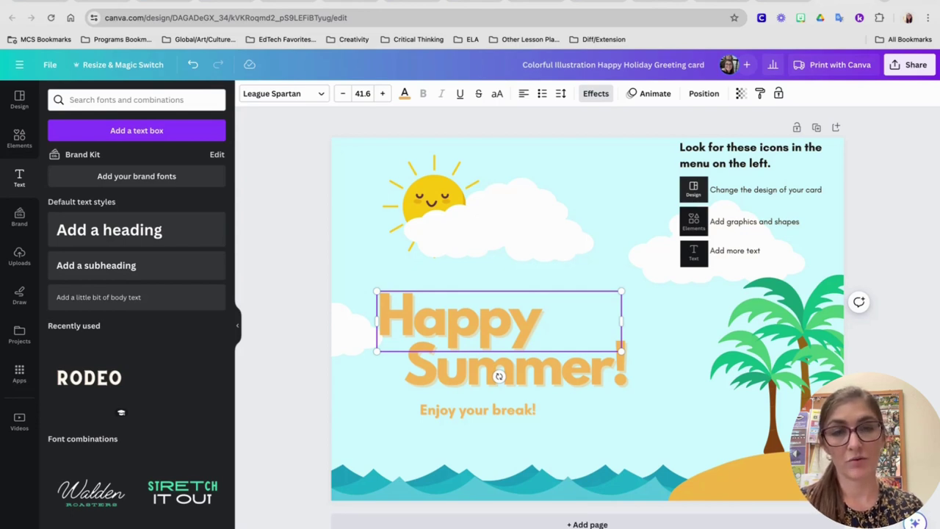
{"action": "left_click", "coordinate": [539, 321]}
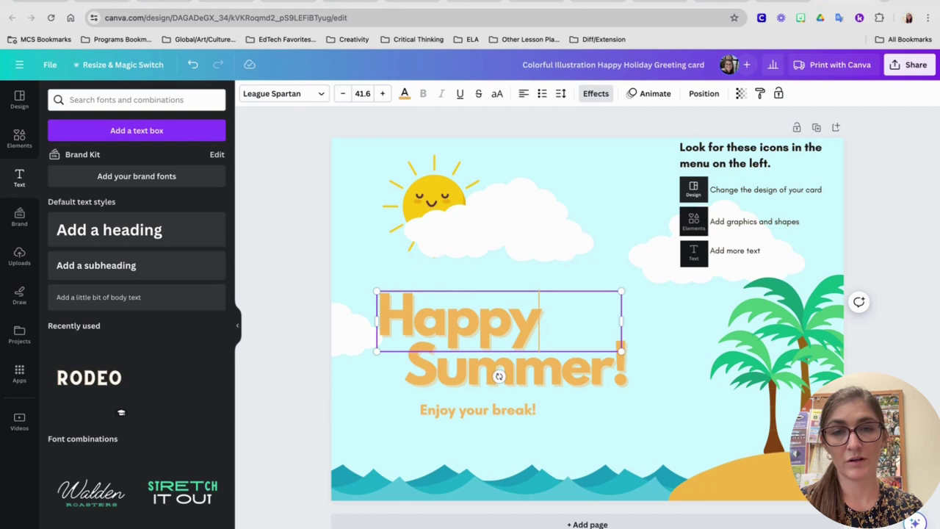
{"action": "left_click", "coordinate": [477, 321]}
{"action": "left_click", "coordinate": [539, 321]}
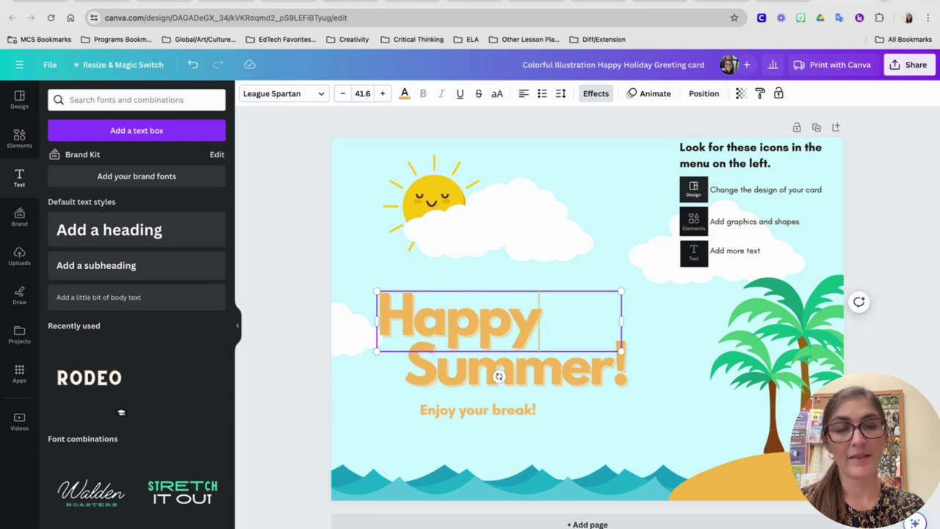
{"action": "key", "text": "BackSpace"}
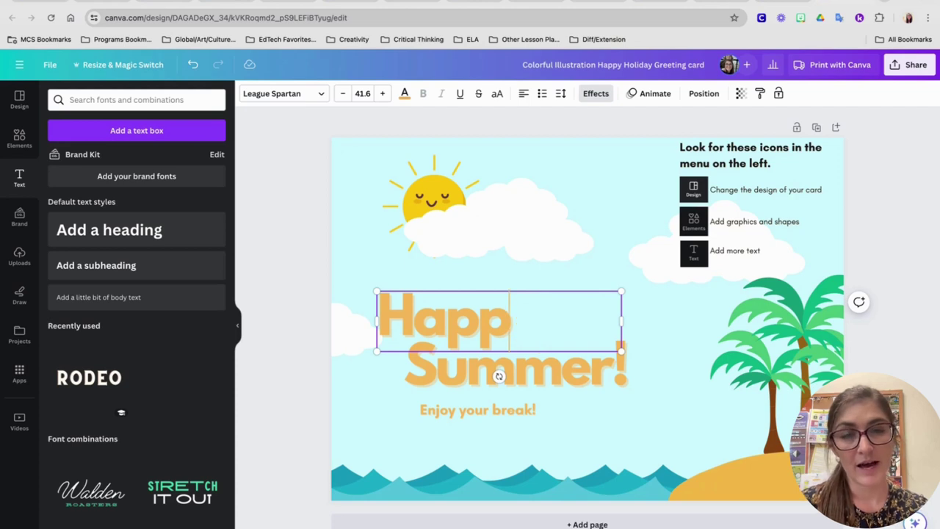
{"action": "key", "text": "BackSpace"}
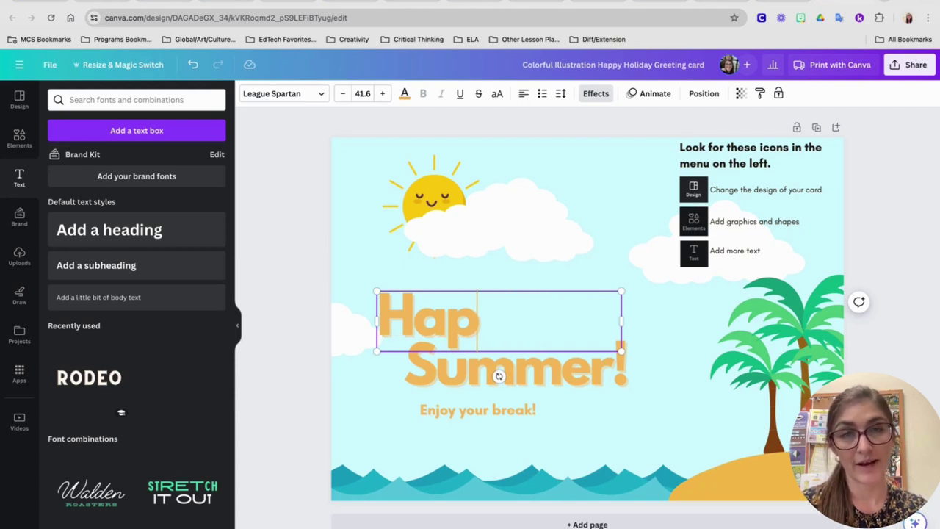
{"action": "type", "text": "p"}
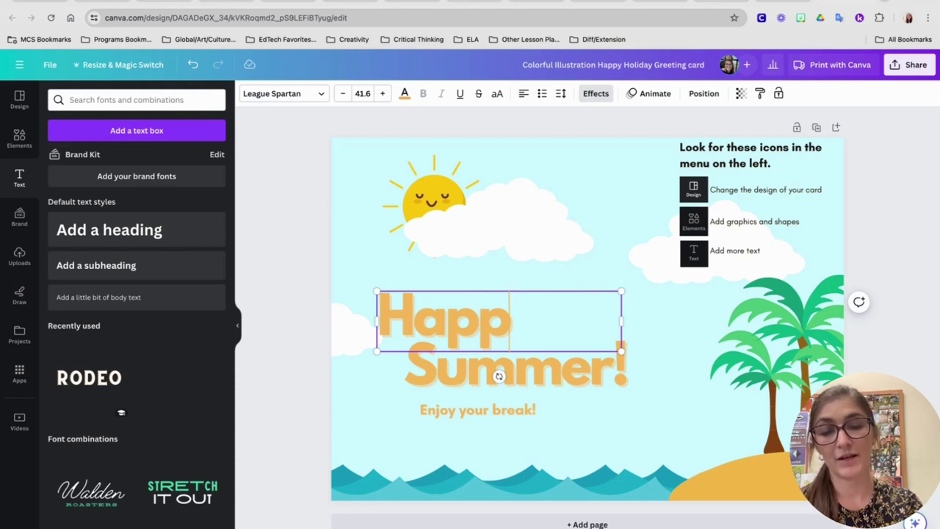
{"action": "type", "text": "y"}
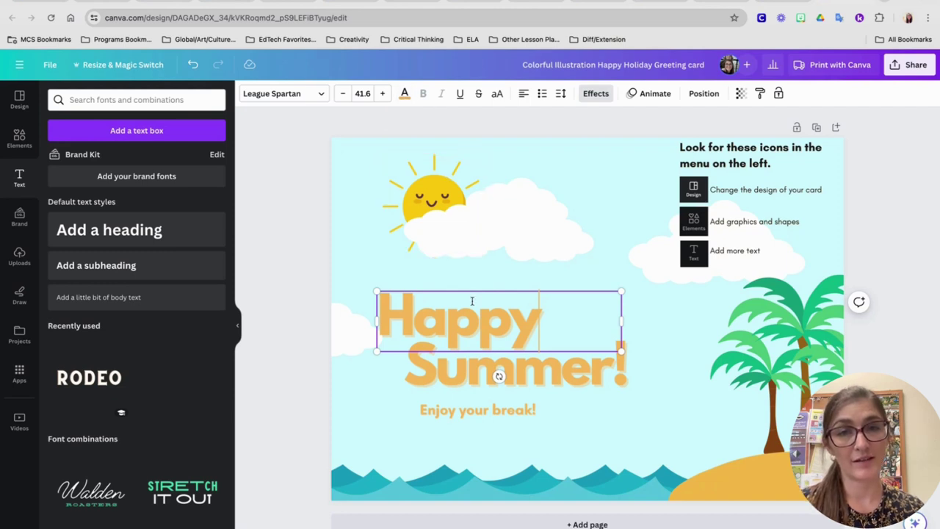
{"action": "left_click", "coordinate": [405, 97]}
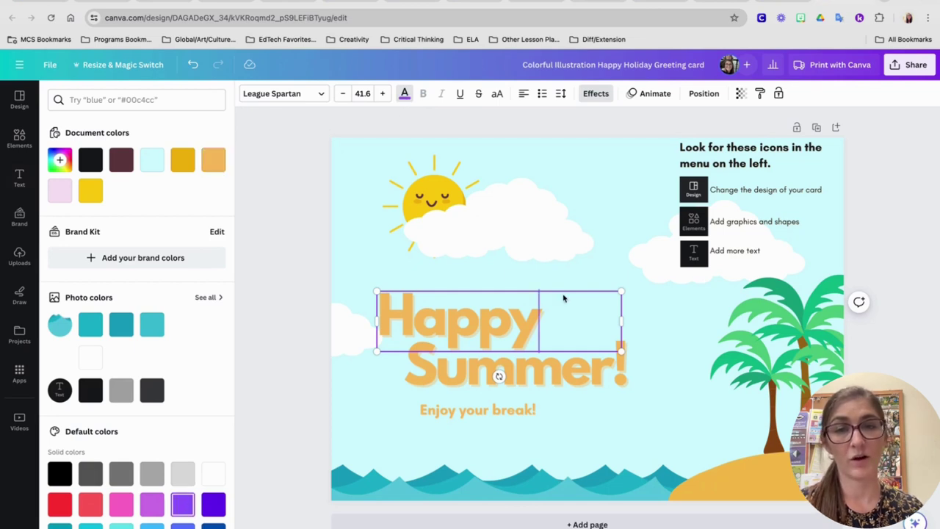
{"action": "left_click_drag", "start_coordinate": [564, 297], "coordinate": [538, 316]}
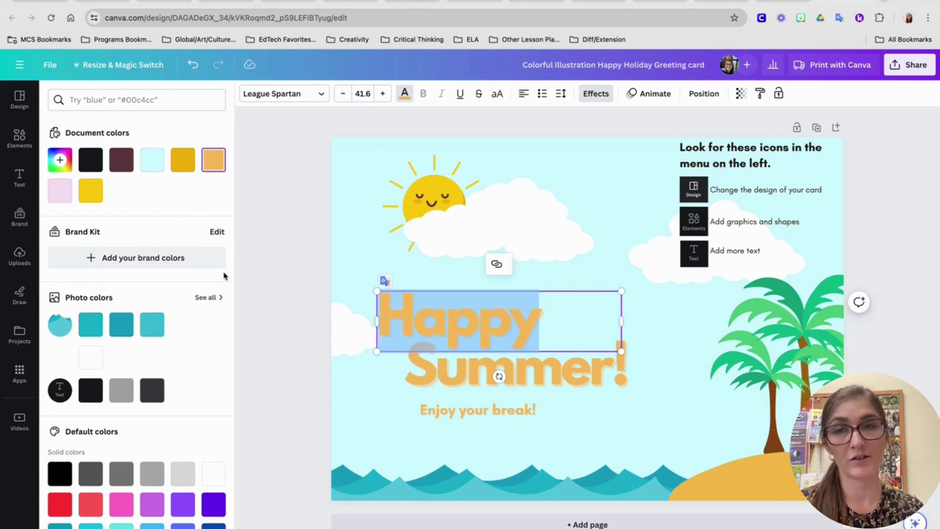
{"action": "left_click", "coordinate": [183, 505]}
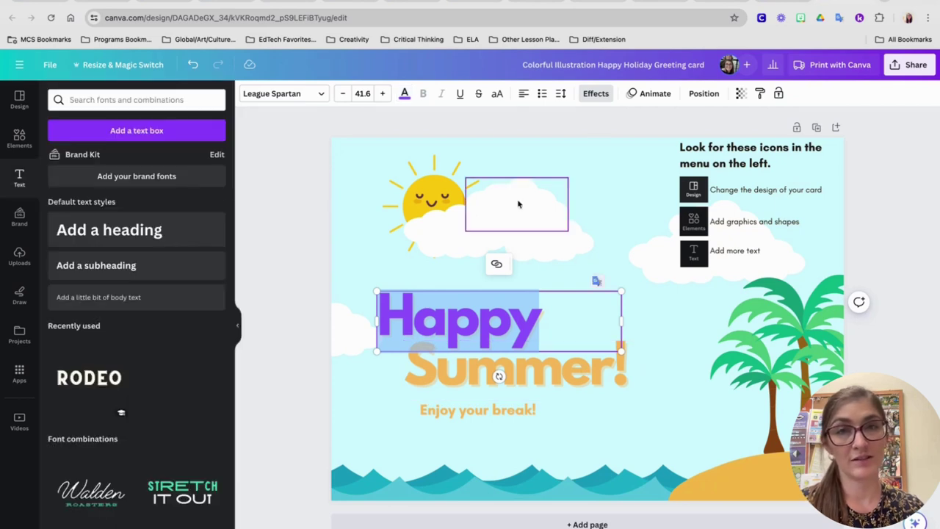
{"action": "left_click", "coordinate": [231, 64]}
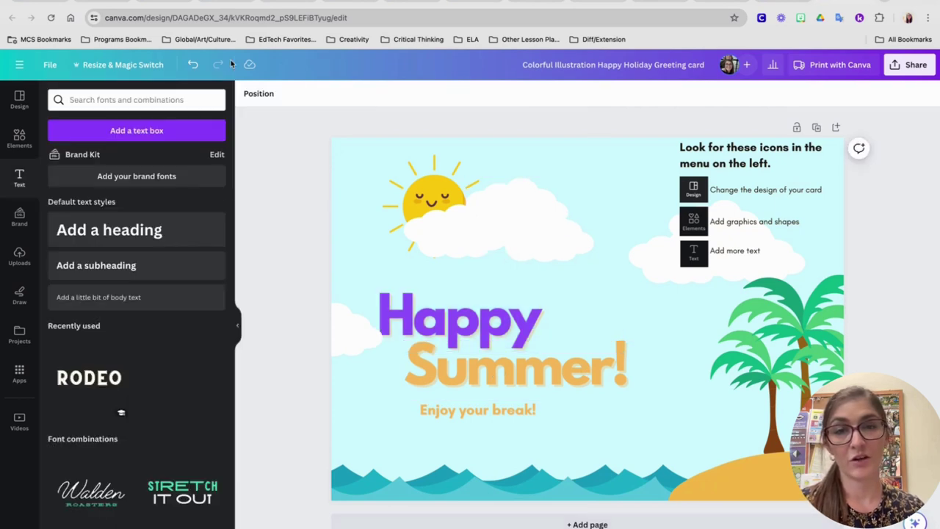
{"action": "left_click", "coordinate": [192, 66]}
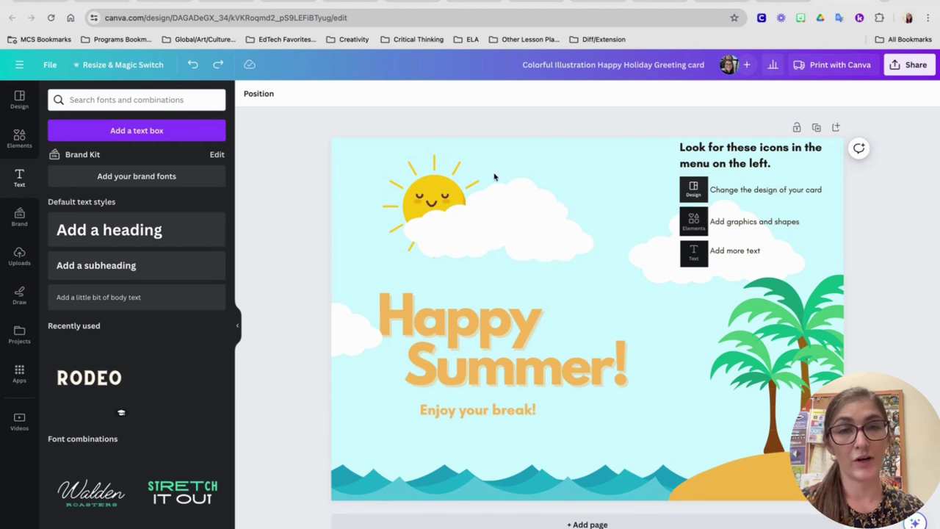
Turn the sun's cheeks red, then back to orange
{"action": "left_click", "coordinate": [436, 190]}
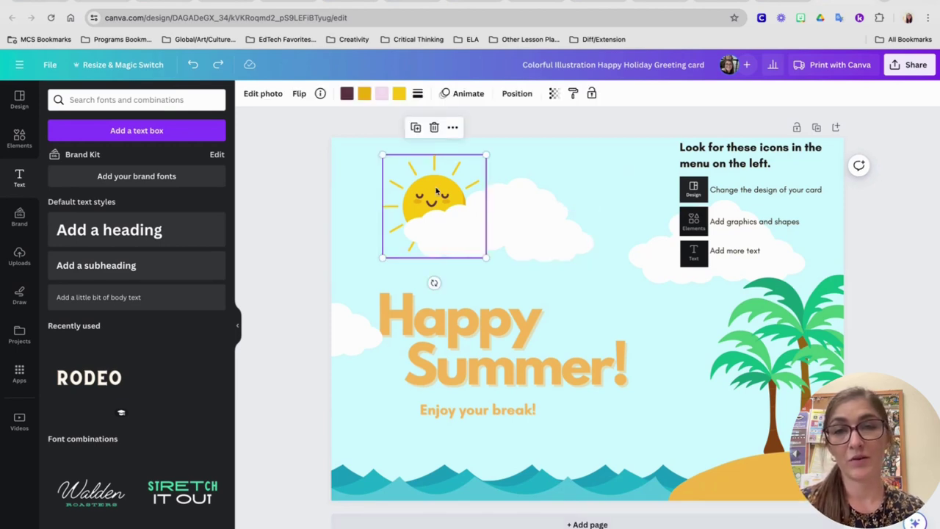
{"action": "left_click", "coordinate": [363, 94]}
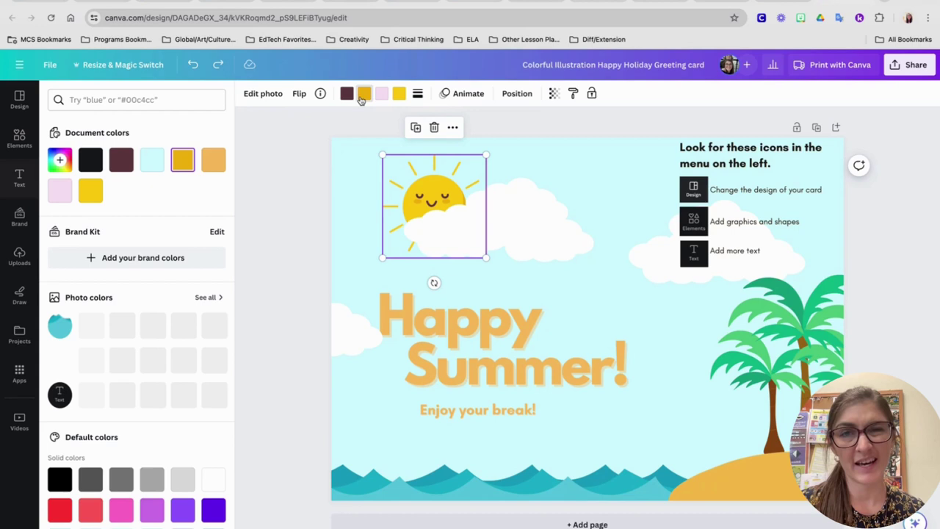
{"action": "left_click", "coordinate": [91, 504]}
{"action": "left_click", "coordinate": [214, 160]}
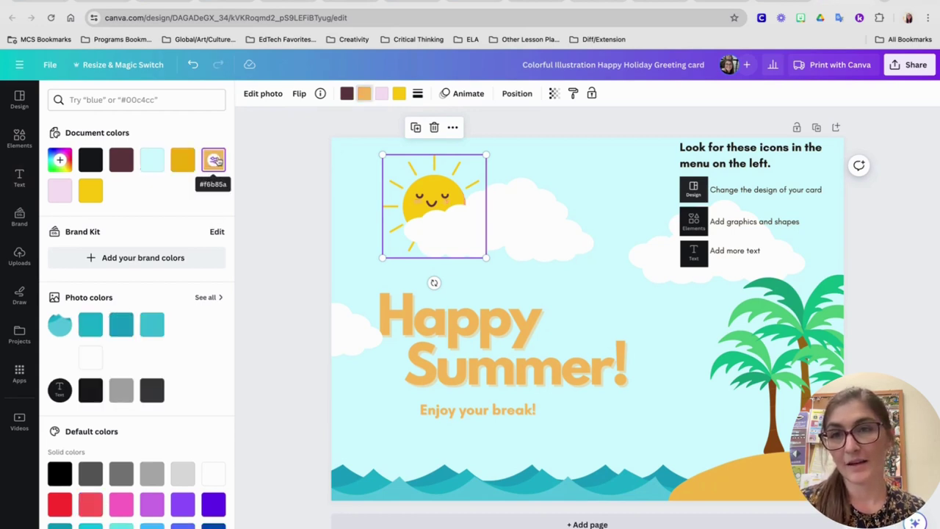
Recolour the sun's body light cyan, then red, and undo these colour changes
{"action": "left_click", "coordinate": [400, 92]}
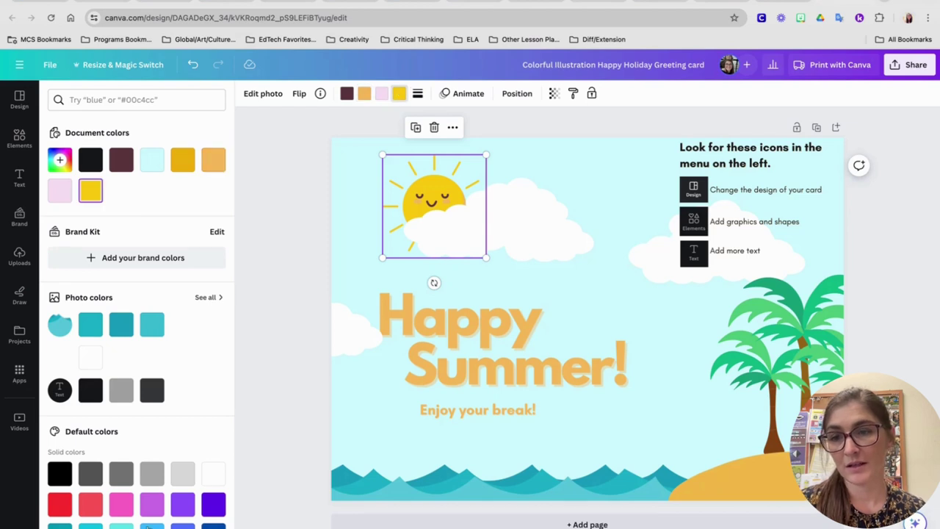
{"action": "left_click", "coordinate": [122, 526]}
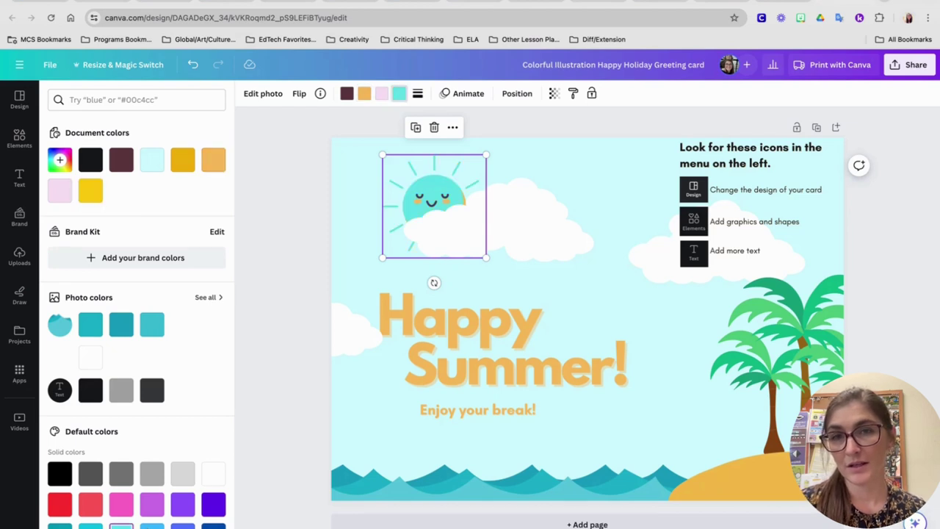
{"action": "left_click", "coordinate": [62, 505]}
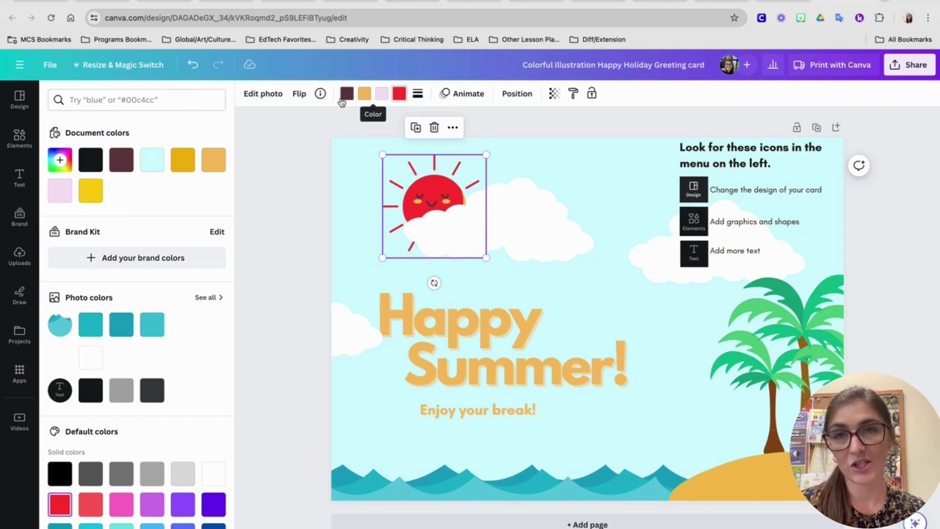
{"action": "left_click", "coordinate": [194, 66]}
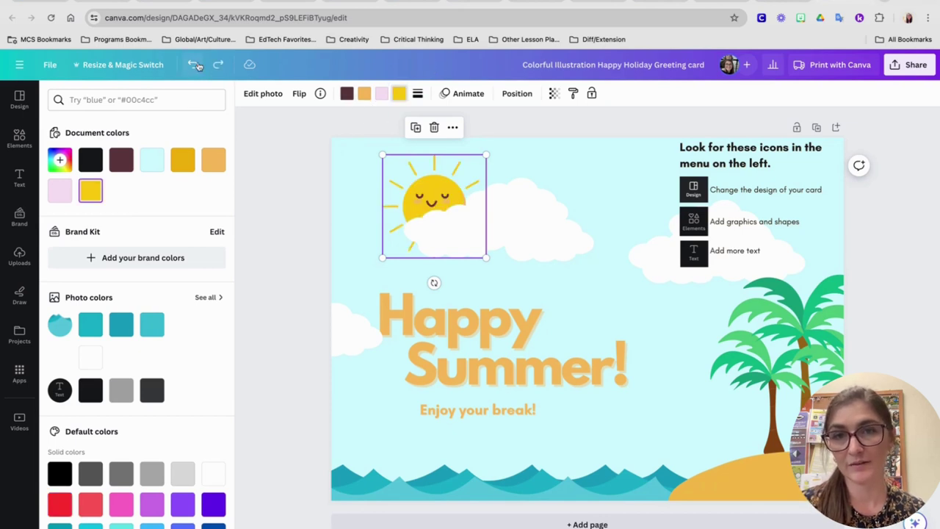
{"action": "left_click", "coordinate": [193, 65]}
{"action": "left_click", "coordinate": [194, 66]}
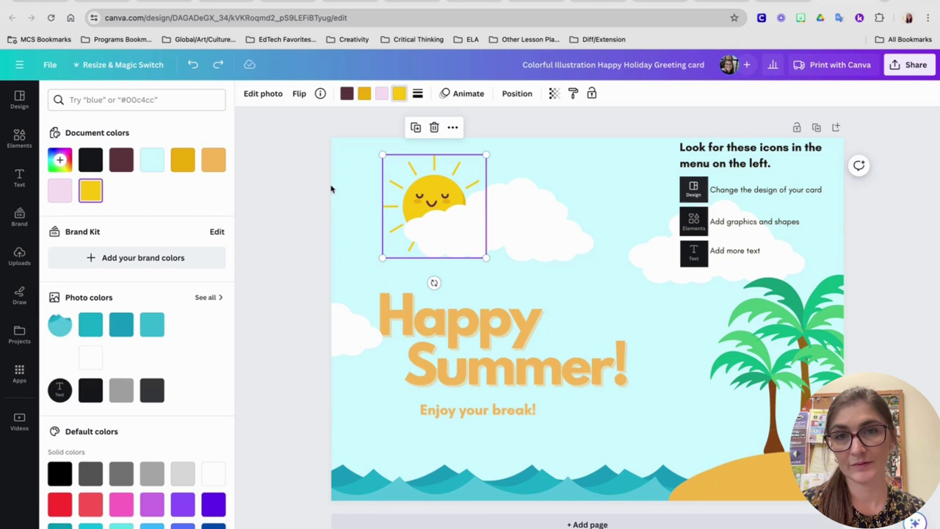
Try a light pink card background, then restore it to light blue
{"action": "key", "text": "Escape"}
{"action": "left_click", "coordinate": [598, 184]}
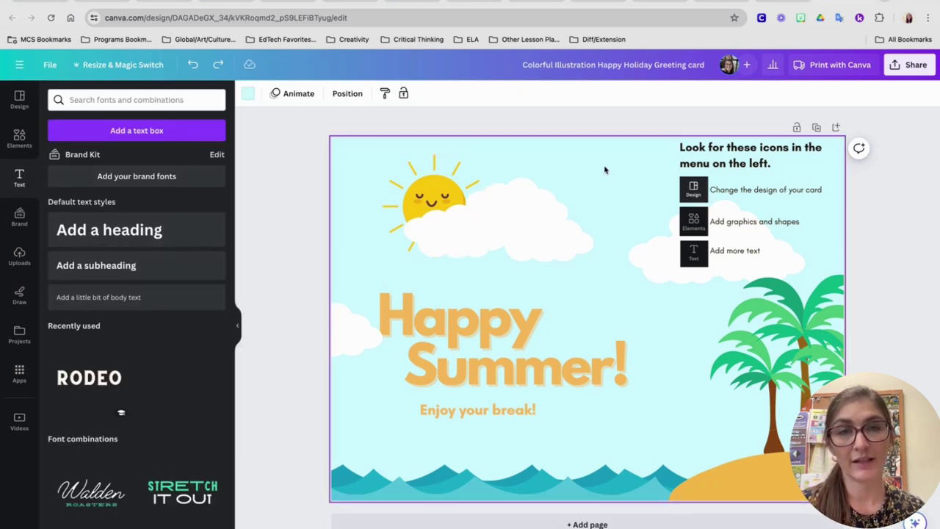
{"action": "left_click", "coordinate": [247, 94]}
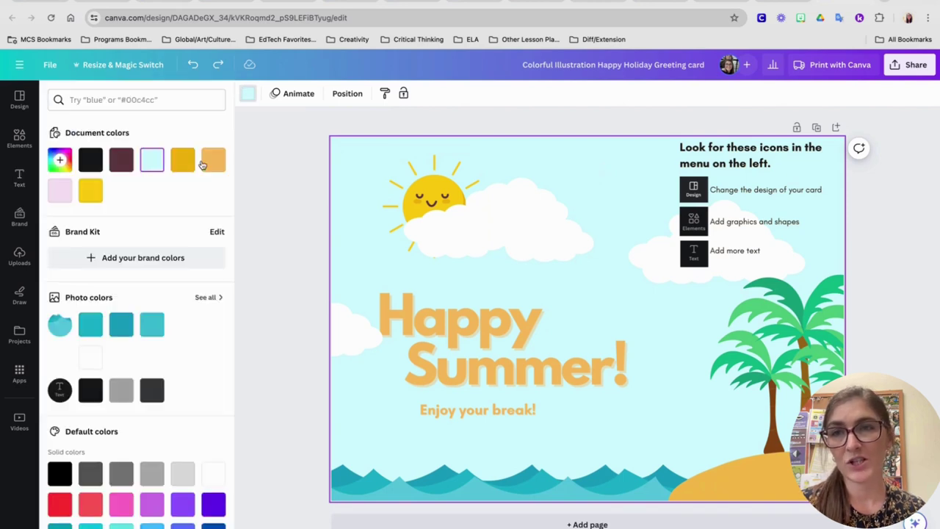
{"action": "left_click", "coordinate": [61, 193]}
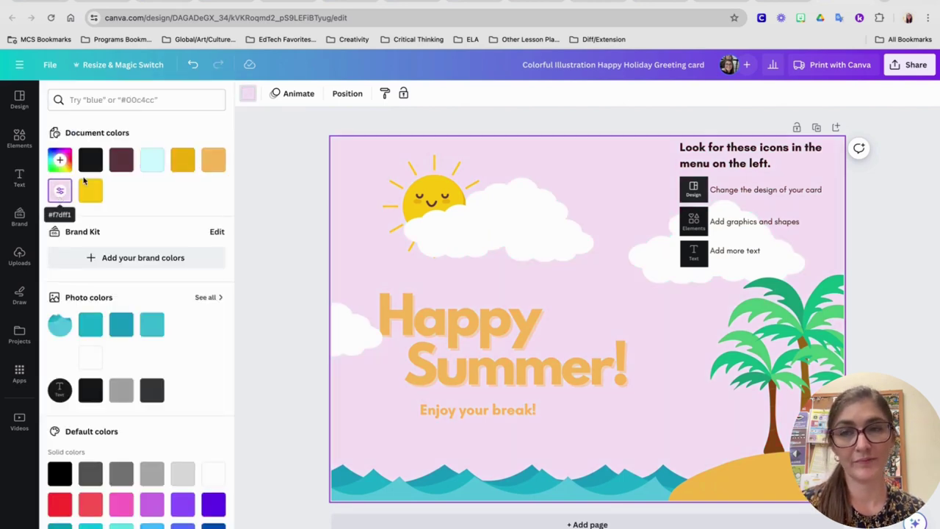
{"action": "left_click", "coordinate": [152, 160]}
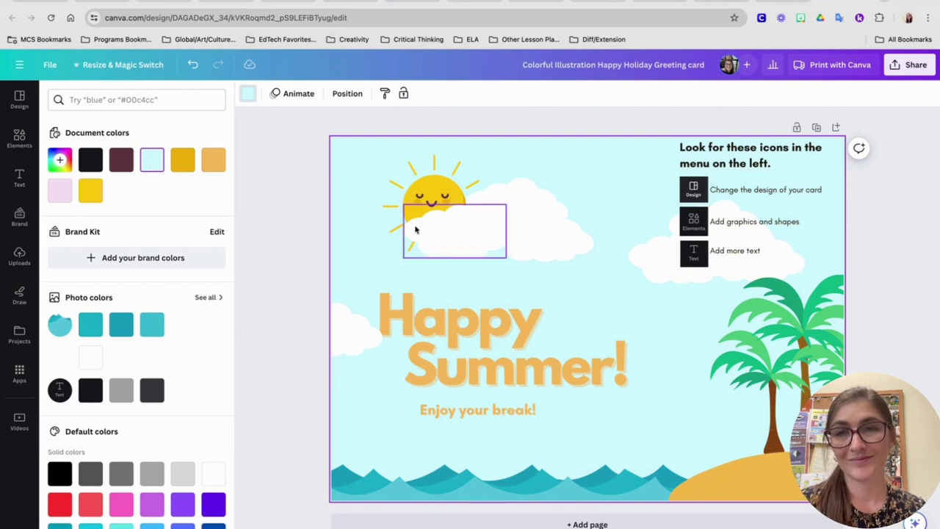